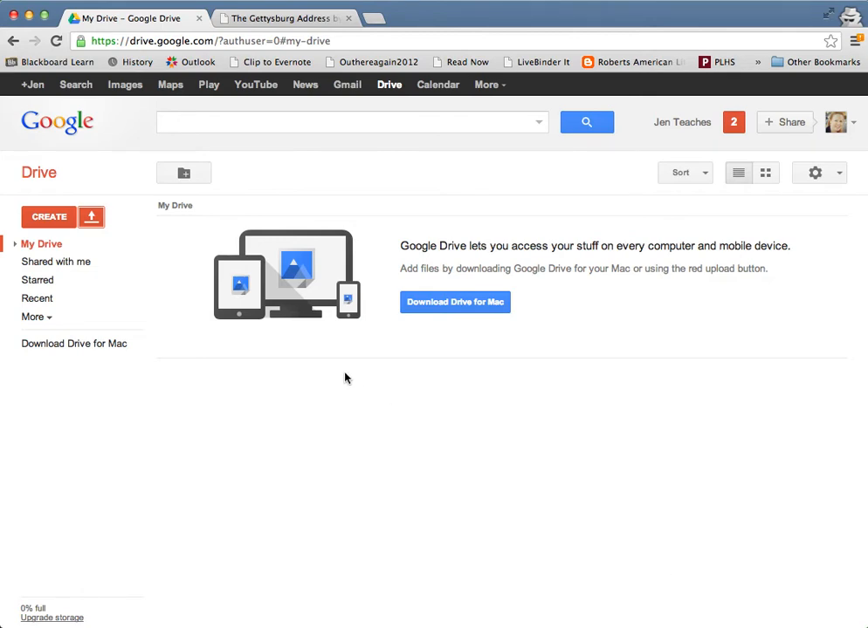
Step: Create a new document and paste the full speech text from the Gettysburg Address web page into it, below two blank lines
click(49, 222)
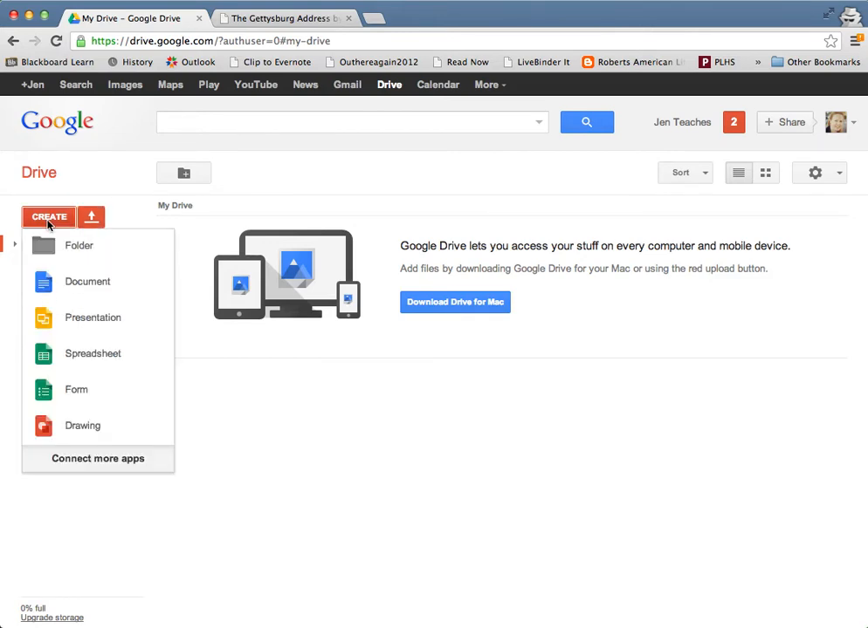
click(63, 293)
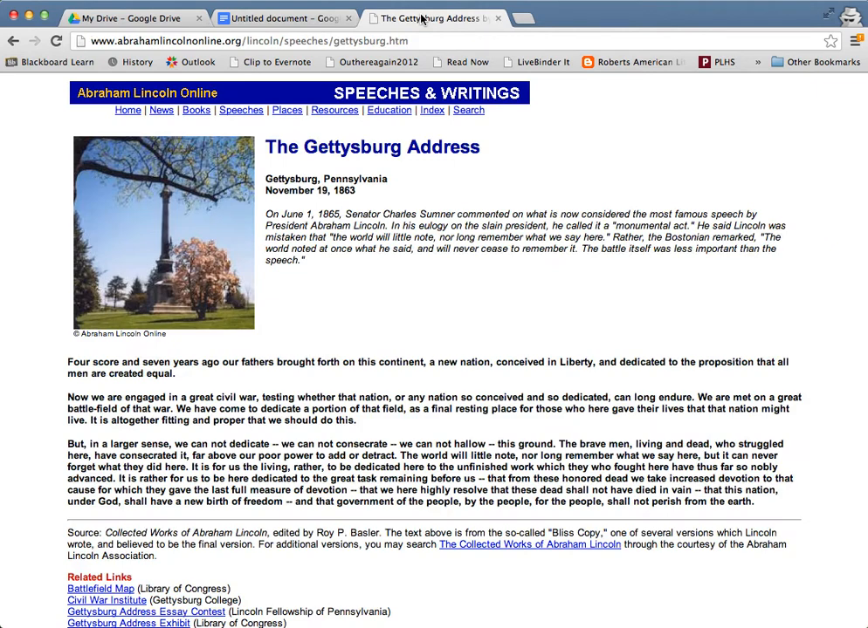
click(422, 18)
drag(14, 354, 731, 510)
key(super+c)
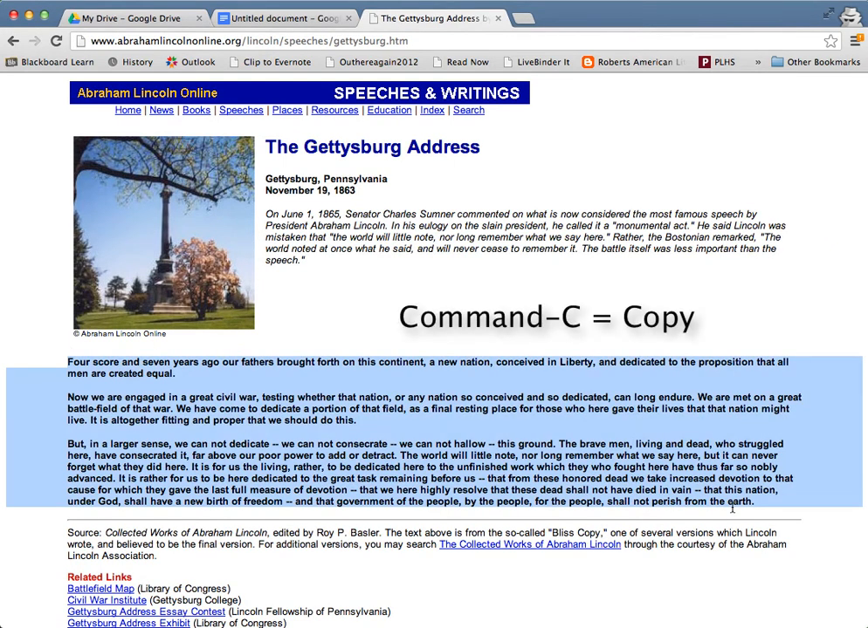
click(257, 18)
key(Return)
key(Return)
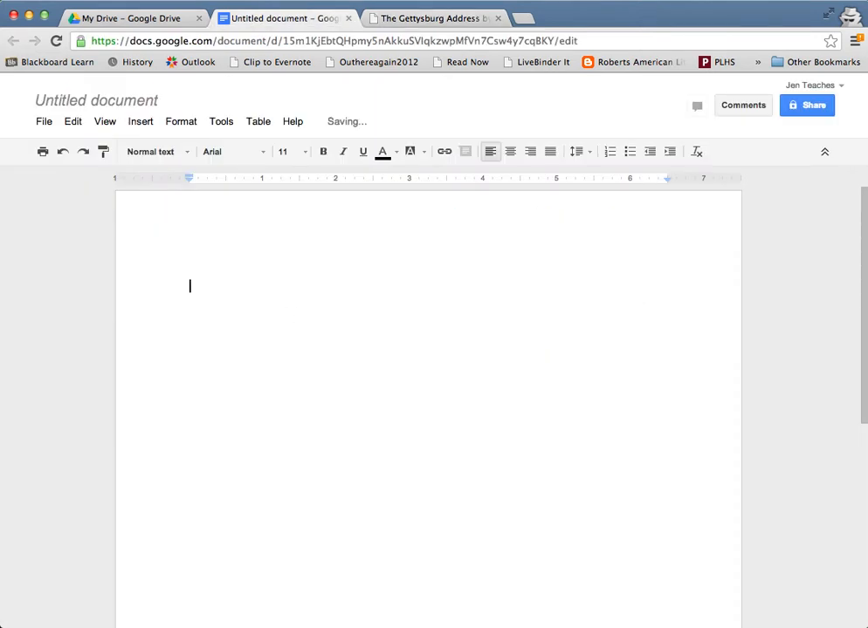
key(super+v)
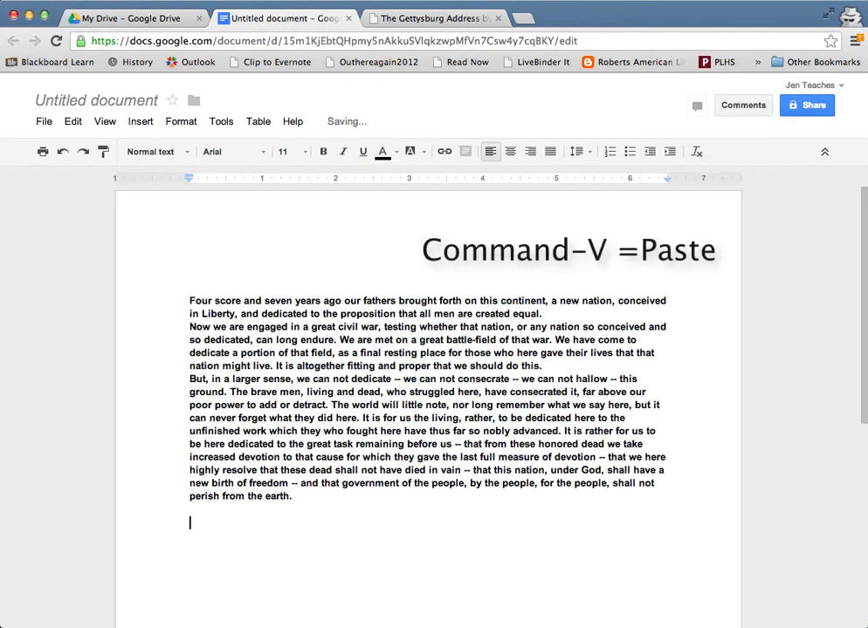
Step: Copy the web page's heading "The Gettysburg Address" and paste it above the speech, once with formatting and once without formatting
click(423, 19)
drag(489, 154, 270, 130)
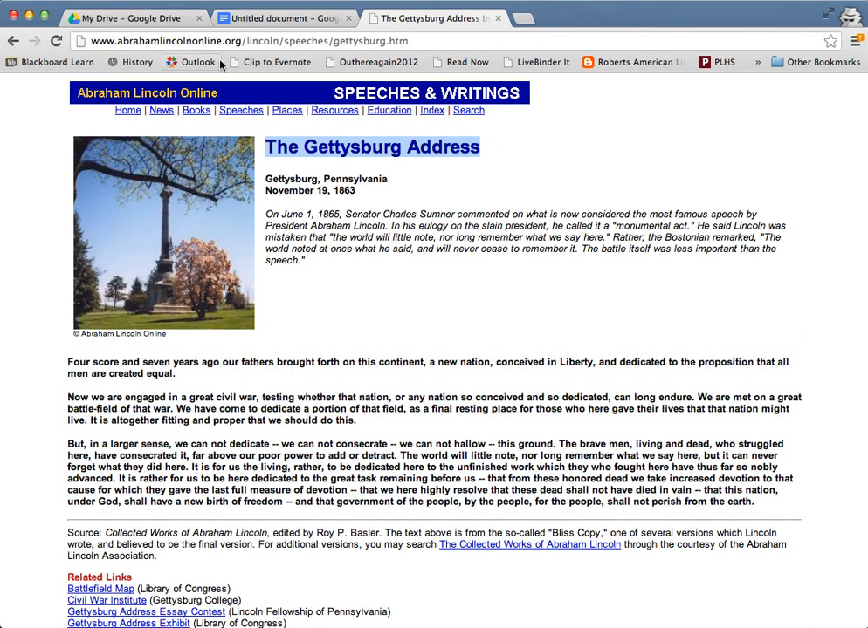
click(257, 19)
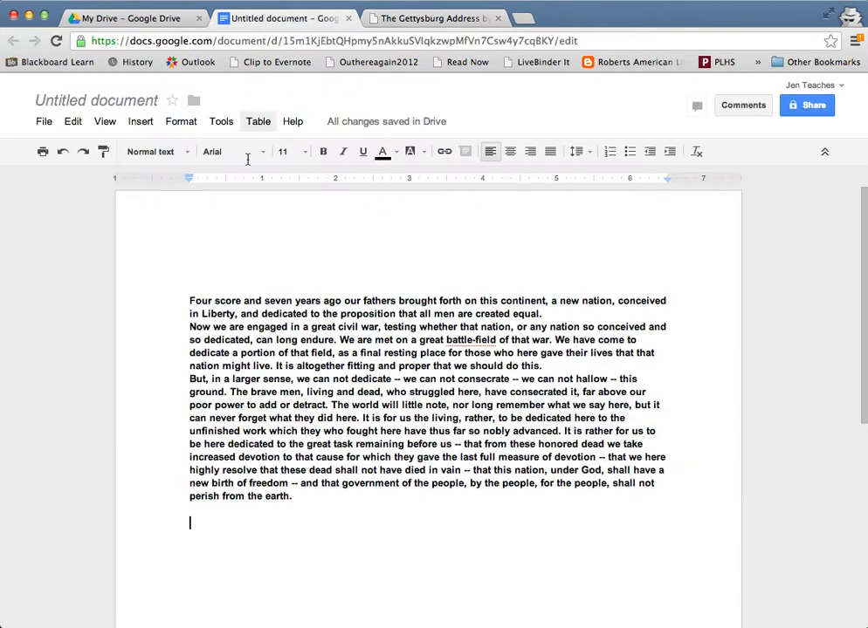
click(203, 262)
key(ctrl+v)
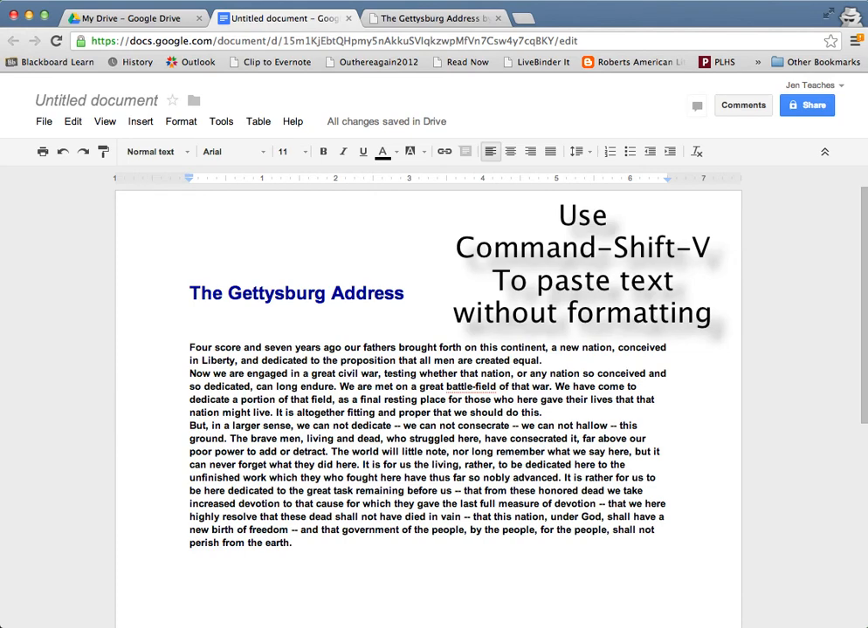
key(super+shift+v)
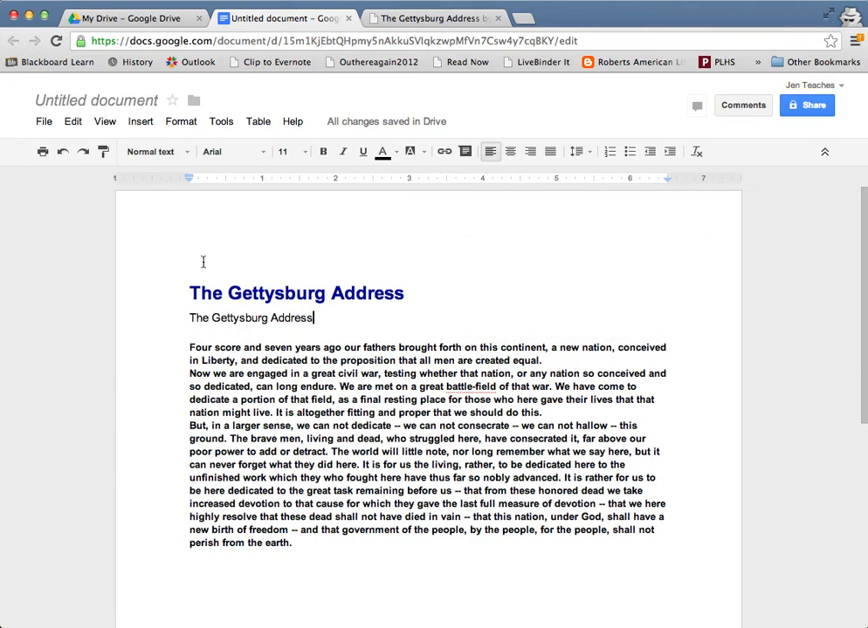
Step: Rename the untitled document as "The Gettysburg Address"
click(65, 99)
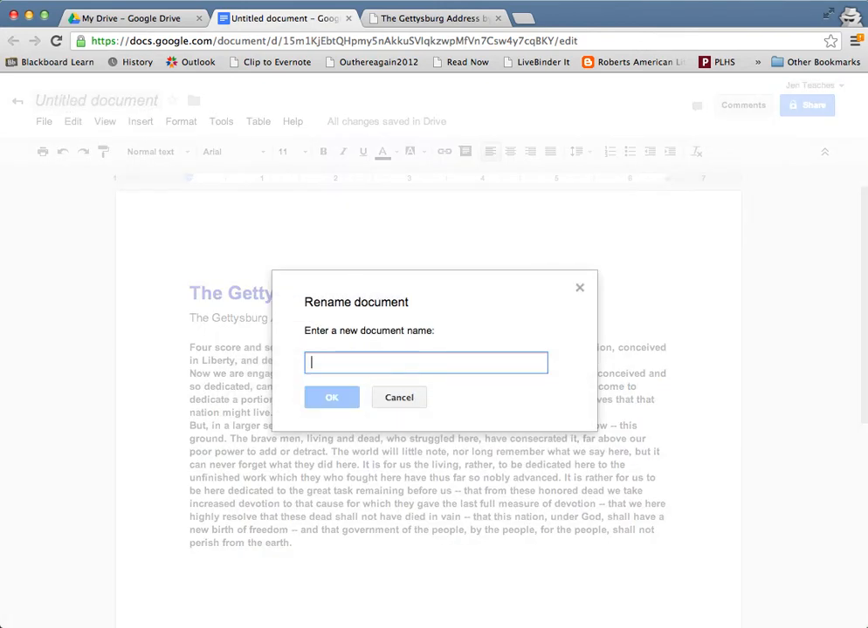
text(The Gettysburg Address)
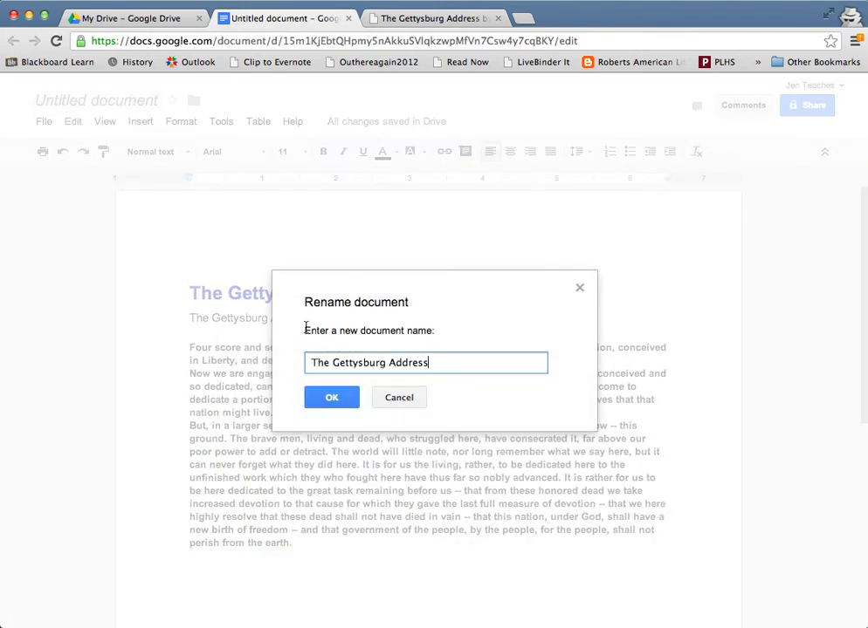
click(332, 398)
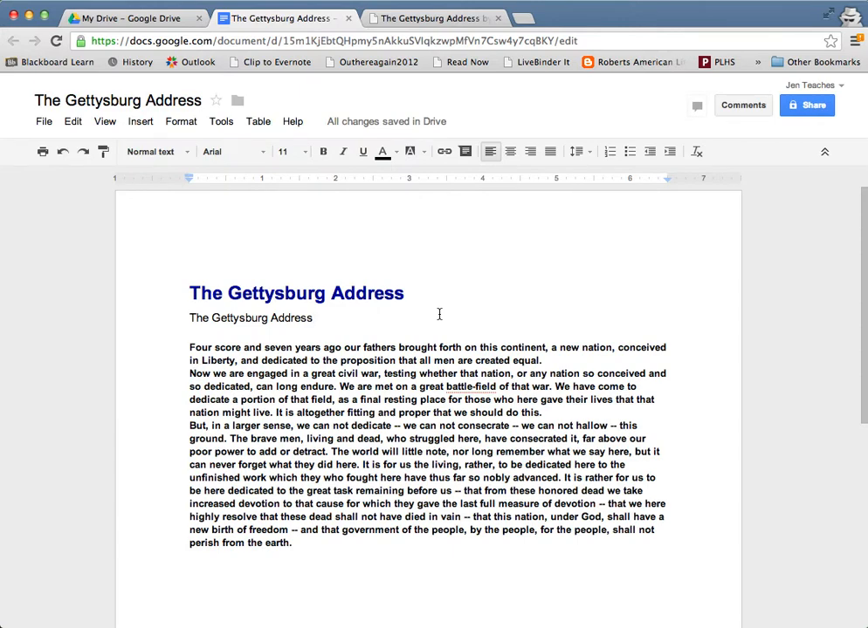
Step: Open the document's sharing settings and examine the permission levels available for added people
click(600, 41)
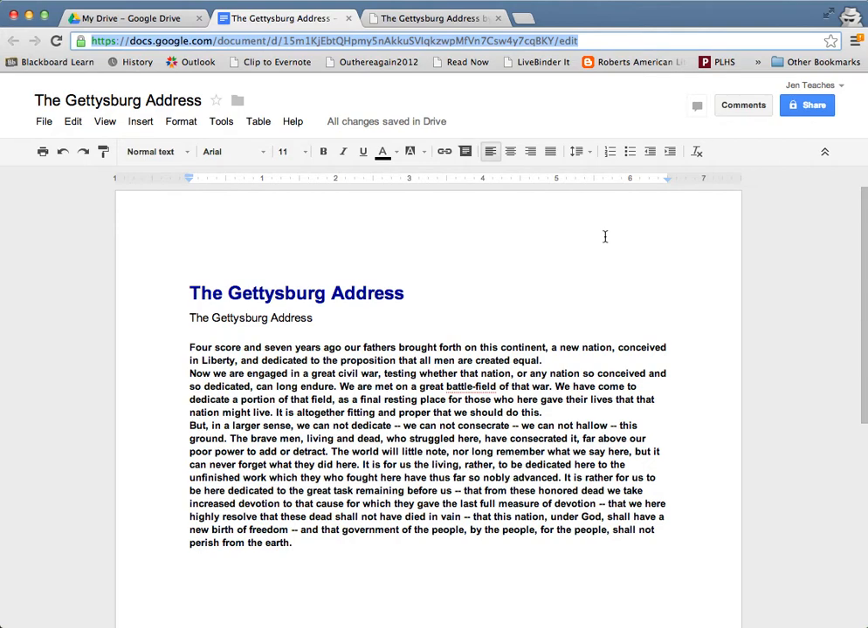
click(811, 107)
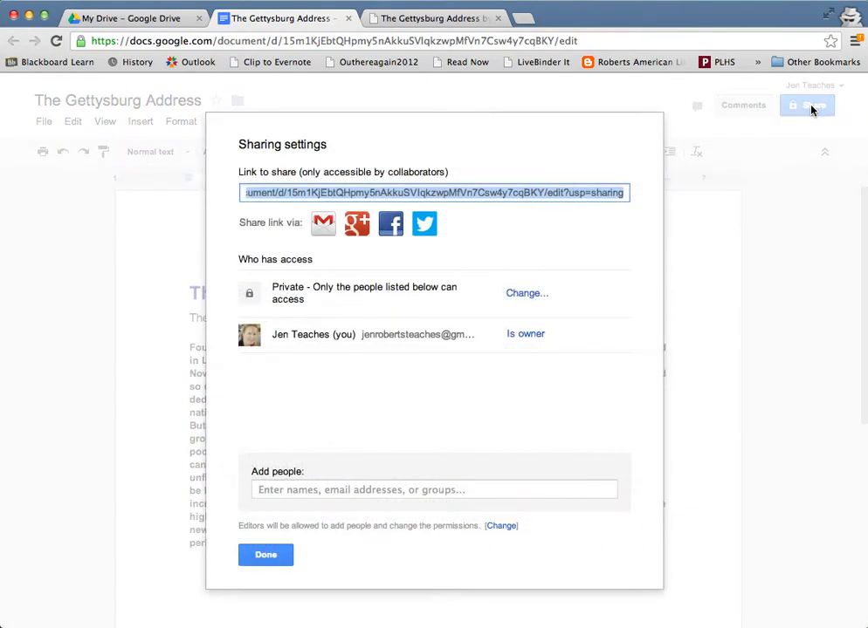
click(507, 493)
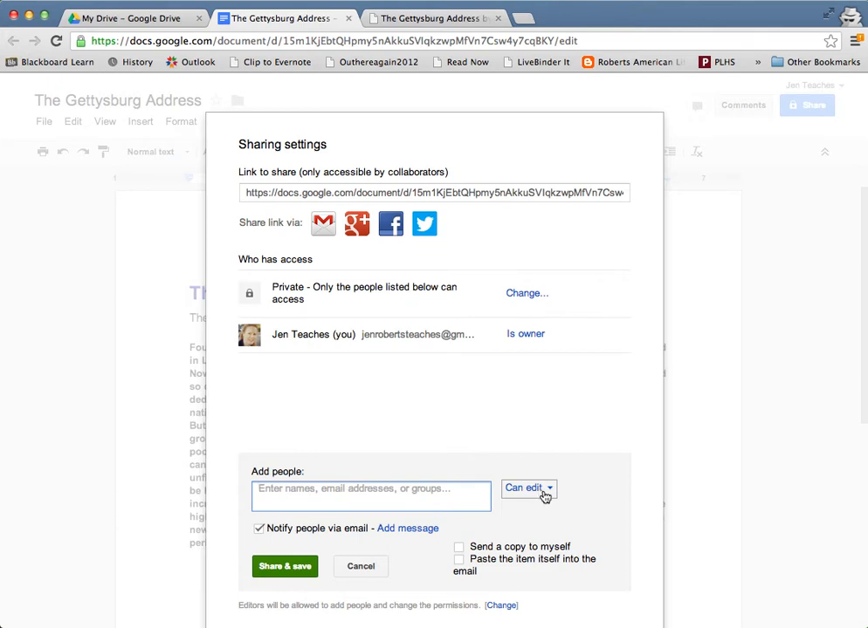
click(546, 495)
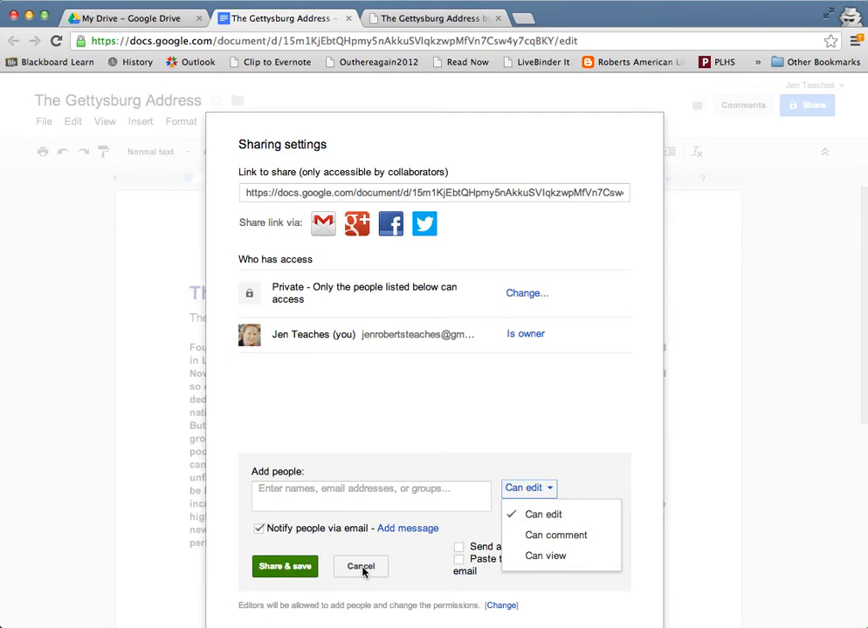
click(463, 437)
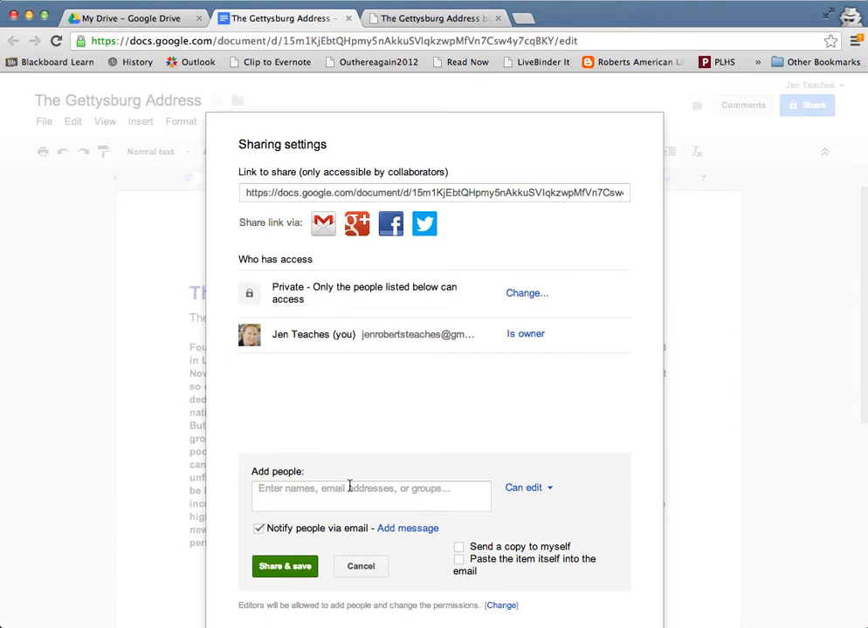
Step: Review the document's visibility options without changing them, and close the sharing settings without adding anyone
click(525, 295)
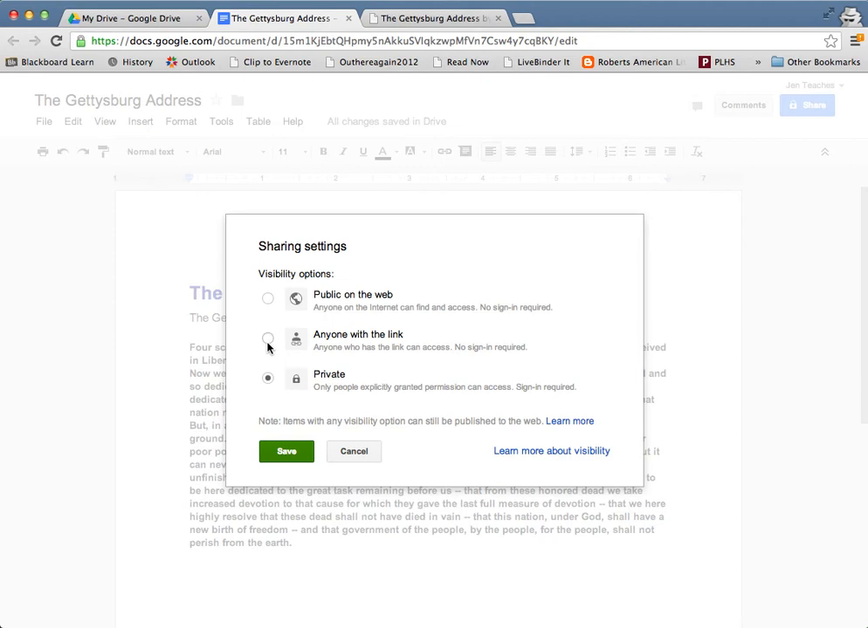
click(353, 452)
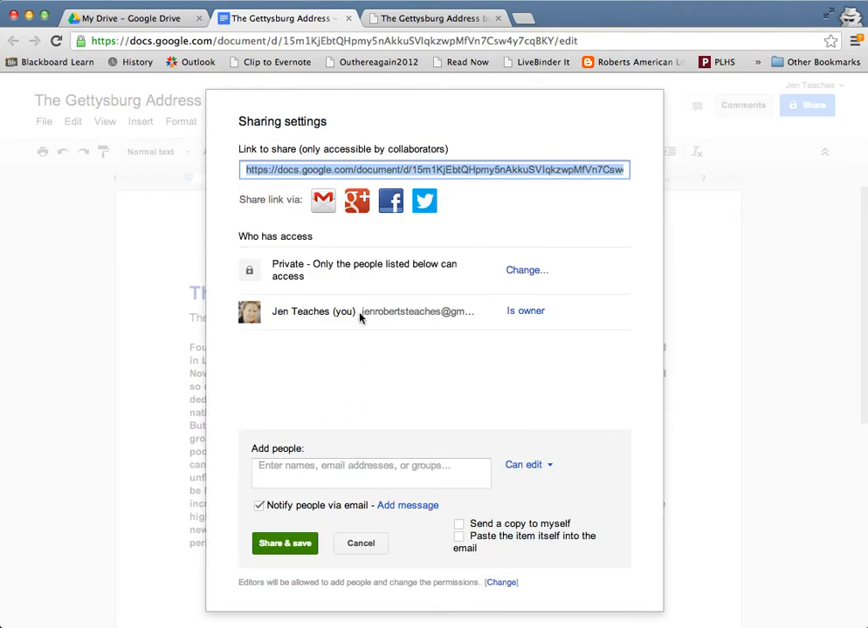
click(357, 468)
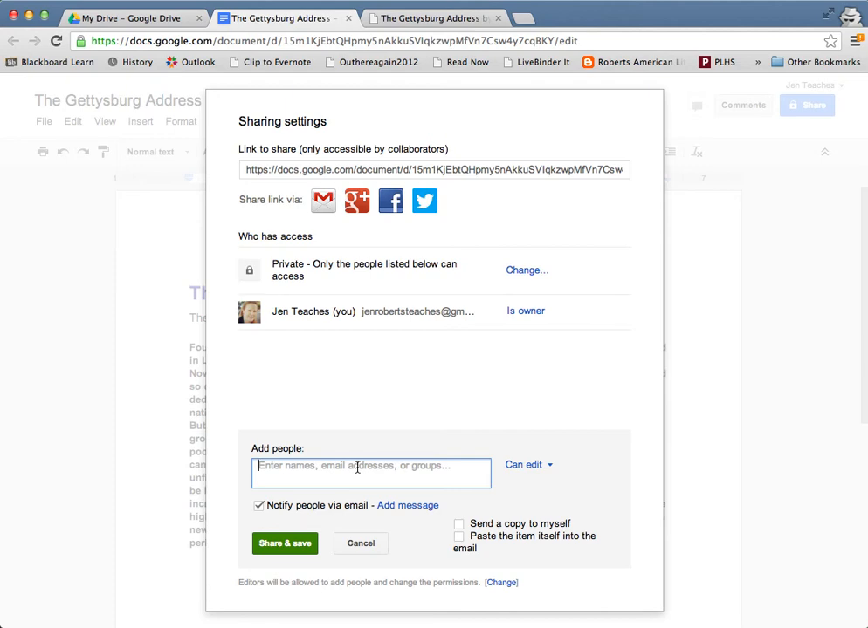
click(318, 392)
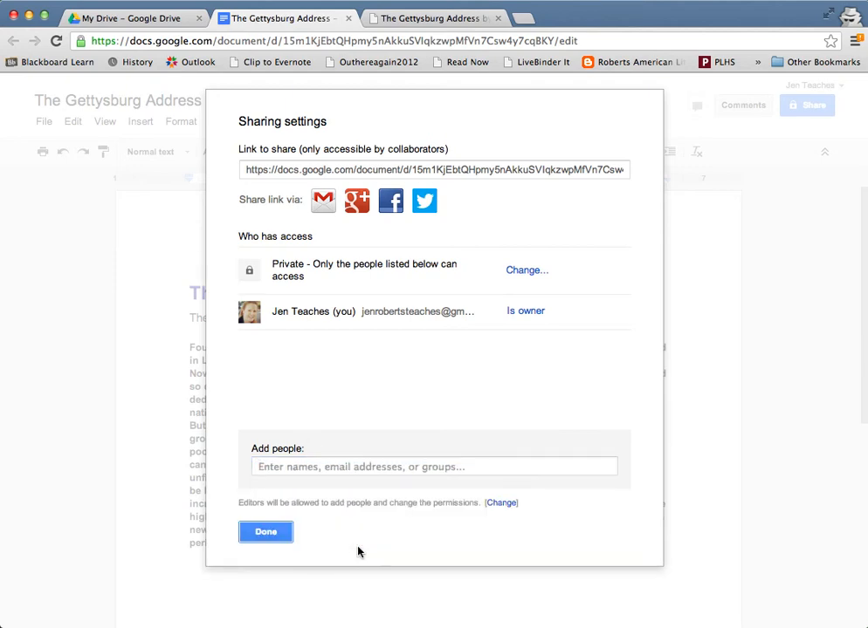
click(263, 536)
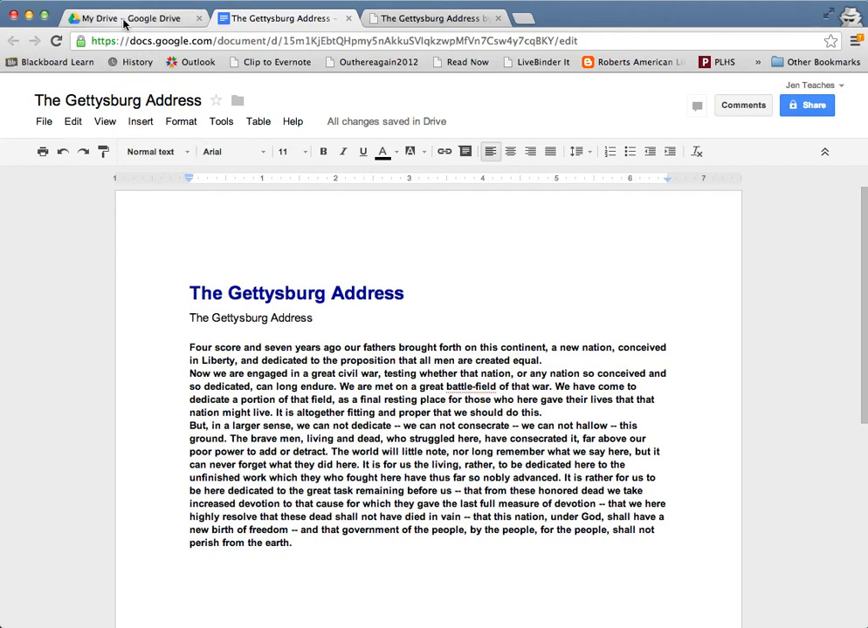
Step: Return to My Drive and upload the Word file "The Gettysburg Address" from the Desktop
click(124, 21)
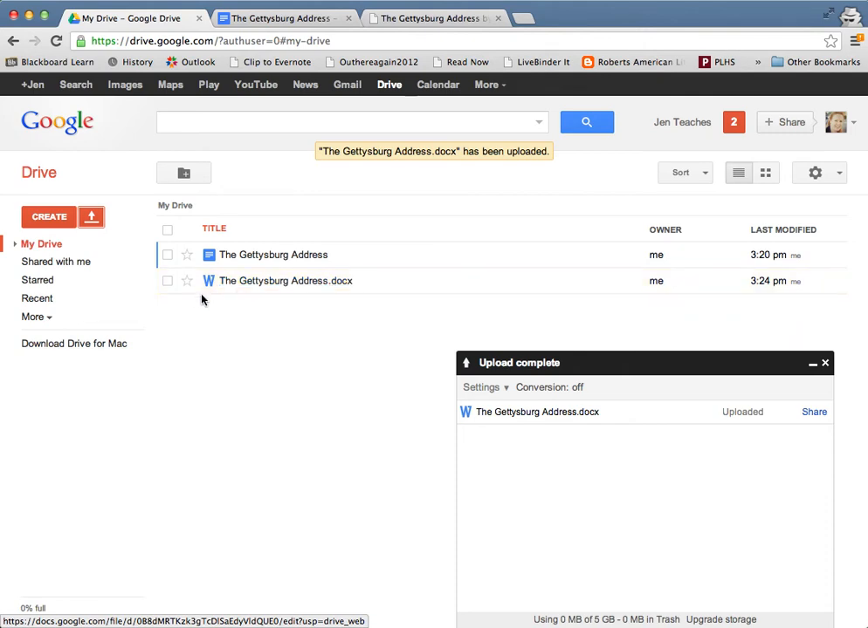
click(167, 281)
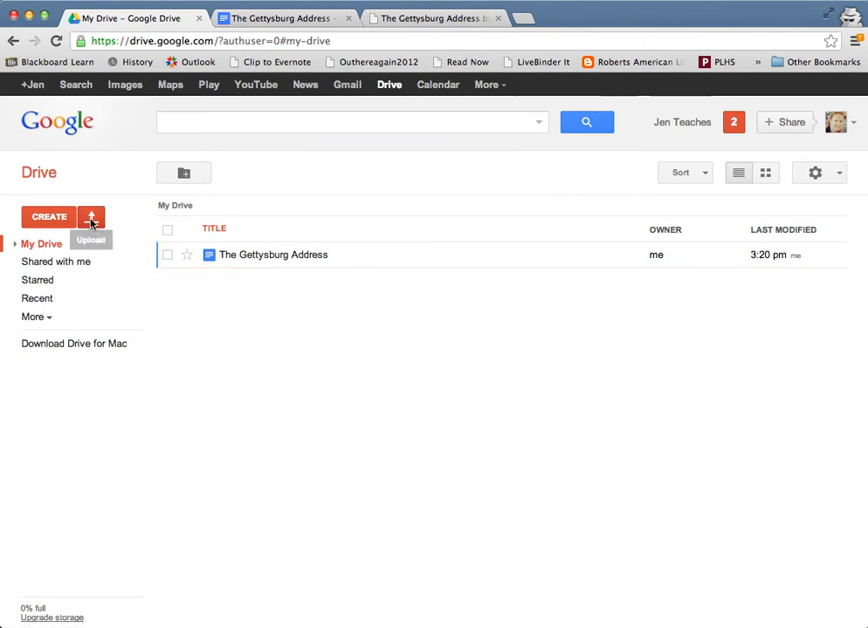
click(91, 218)
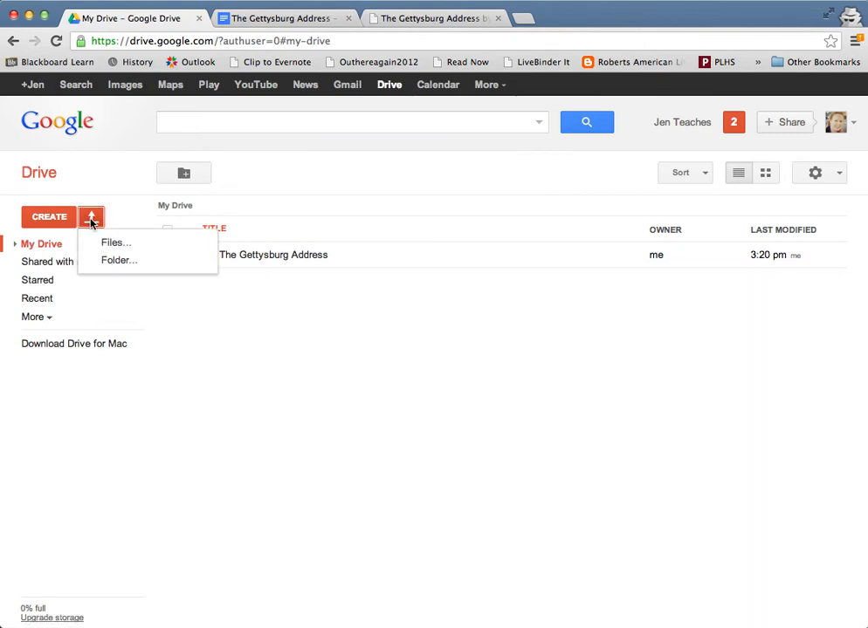
click(108, 245)
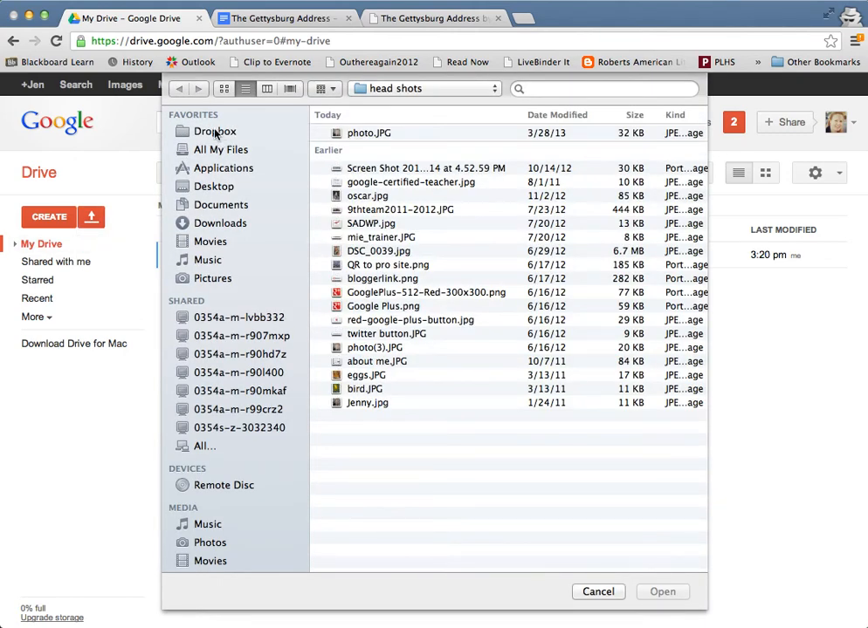
click(210, 191)
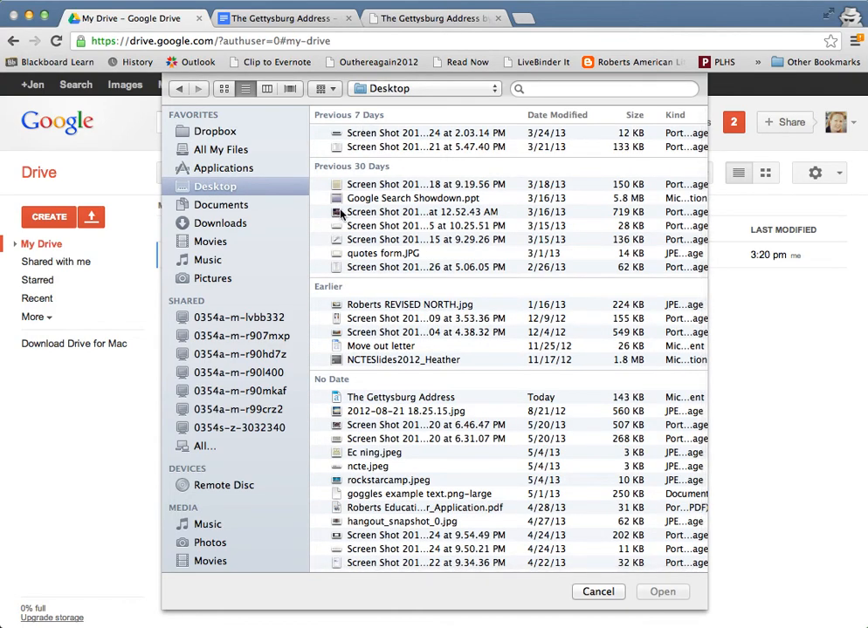
double_click(416, 398)
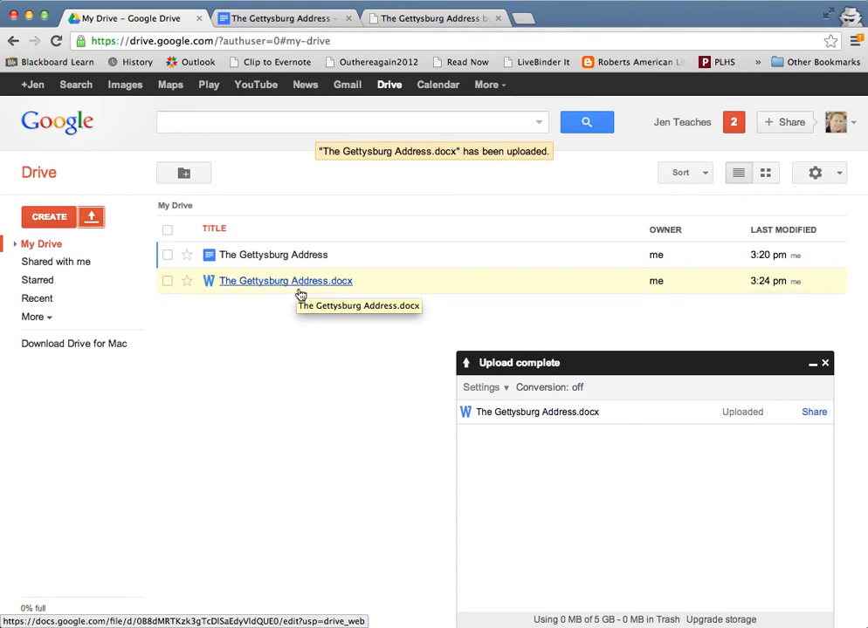
Step: Select the uploaded "The Gettysburg Address.docx" and turn on the upload setting that converts uploaded files to Google Docs format
click(168, 281)
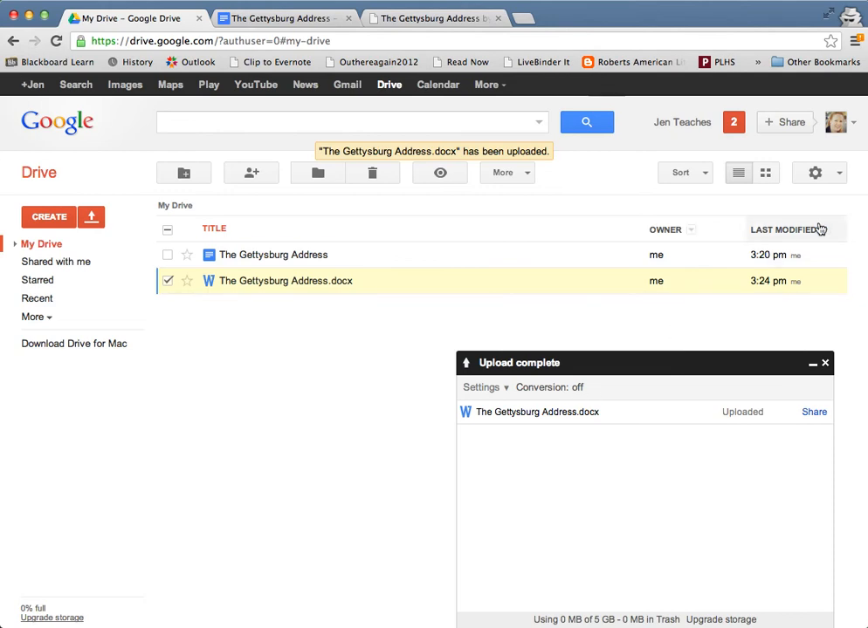
click(835, 176)
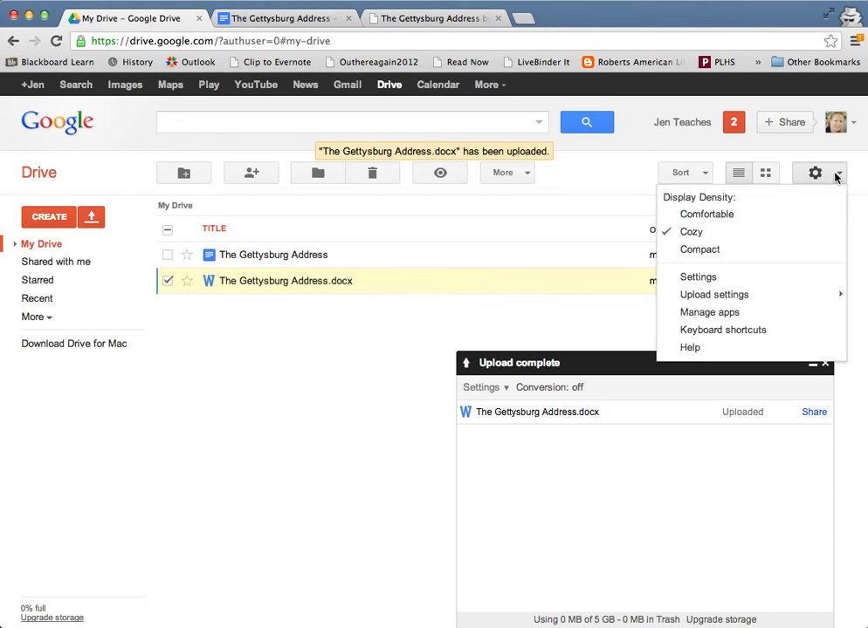
mouse_move(766, 296)
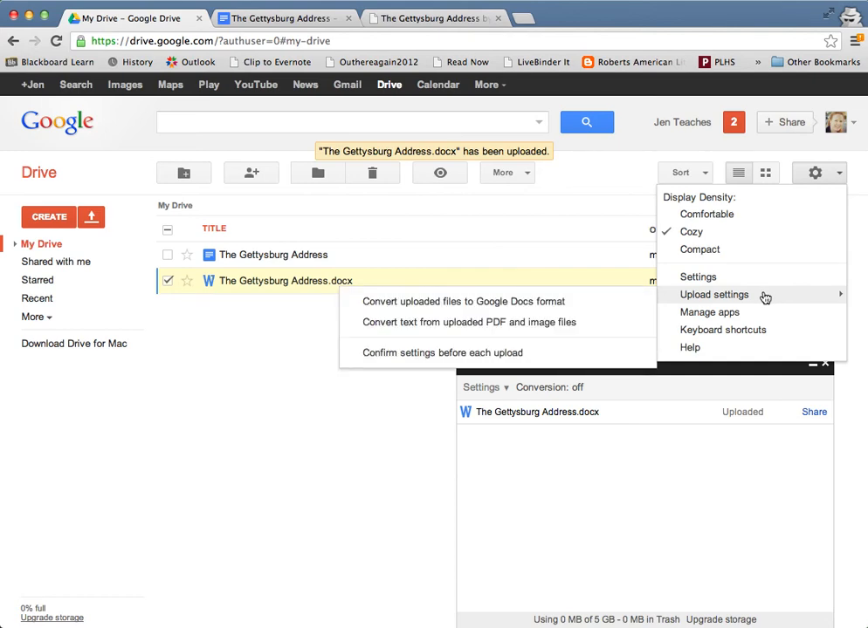
click(524, 311)
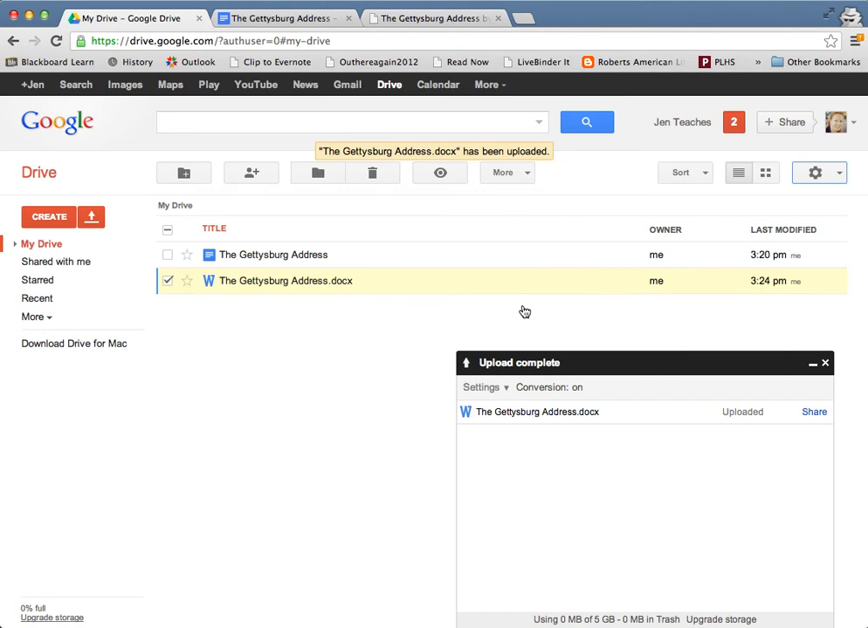
Step: Upload "The Gettysburg Address" Word file from the Desktop again as a converted Google document
click(90, 219)
click(102, 244)
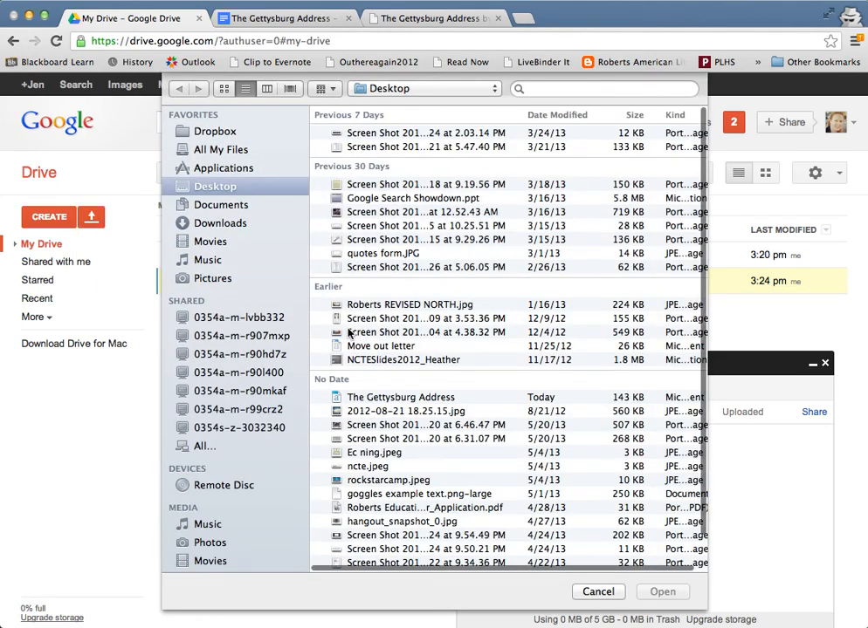
double_click(373, 400)
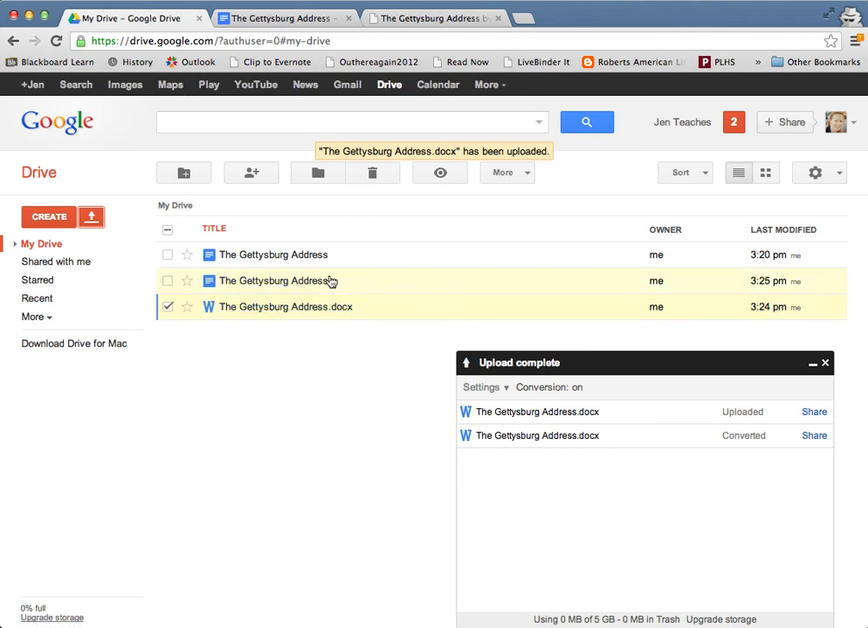
Step: Open the converted "The Gettysburg Address" document to check its text and formatting, return to My Drive and dismiss the upload status
click(267, 288)
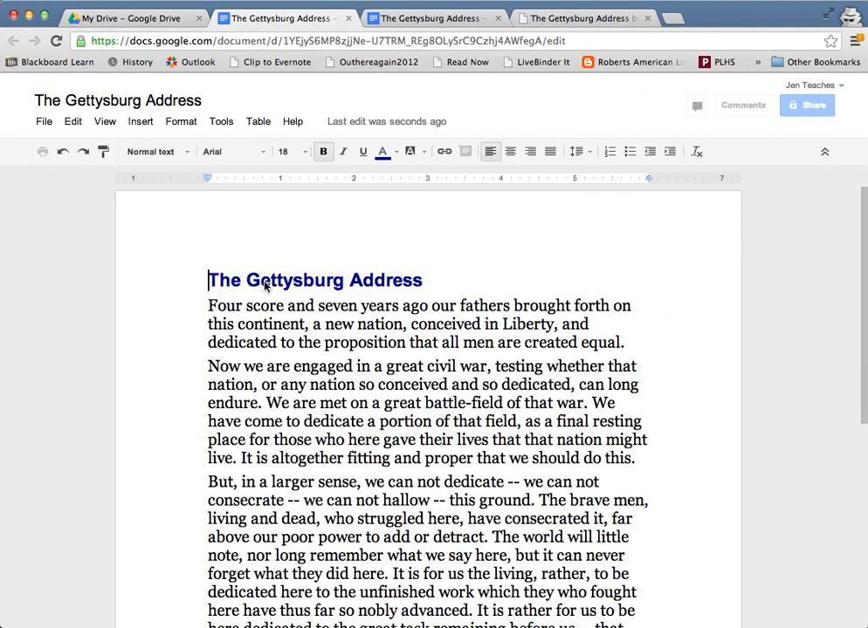
scroll(282, 370, down, 3)
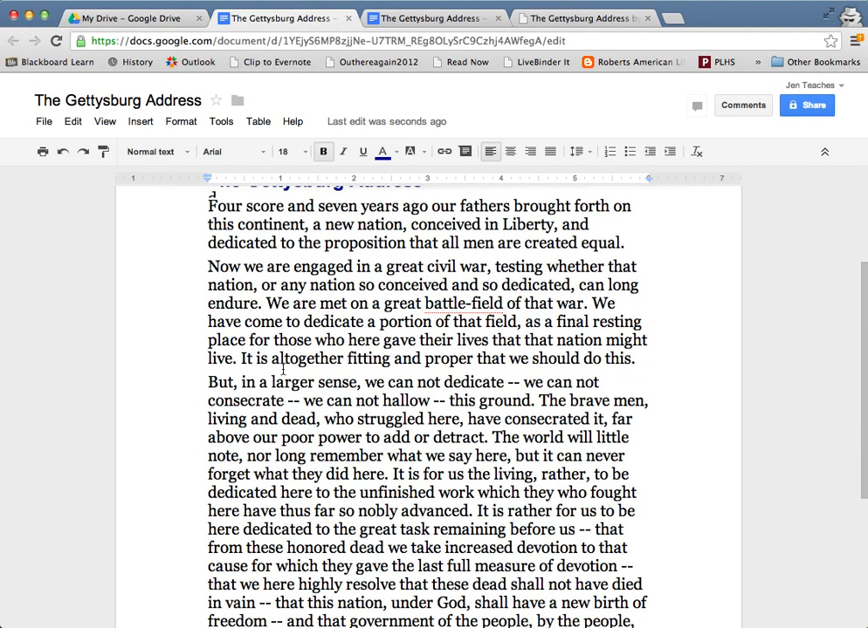
scroll(283, 371, up, 3)
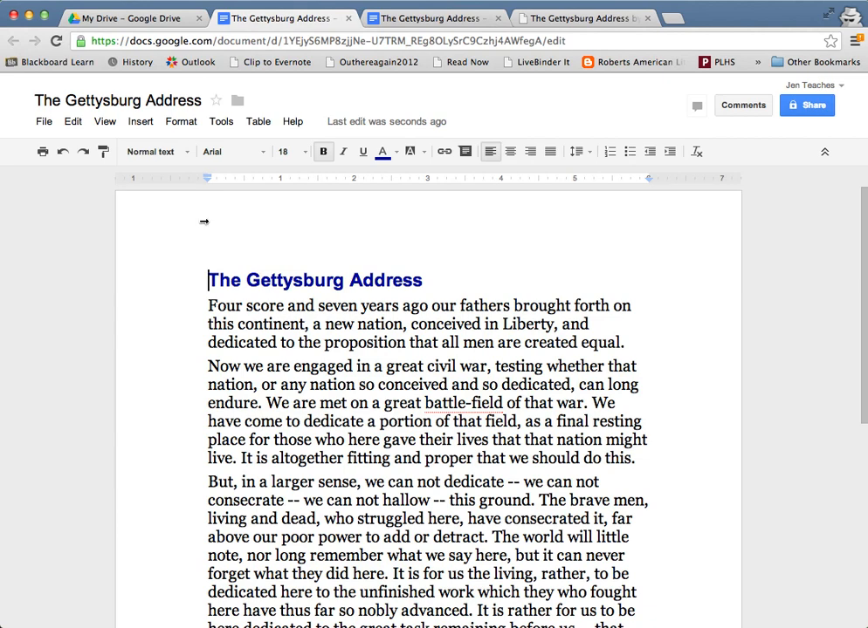
click(125, 21)
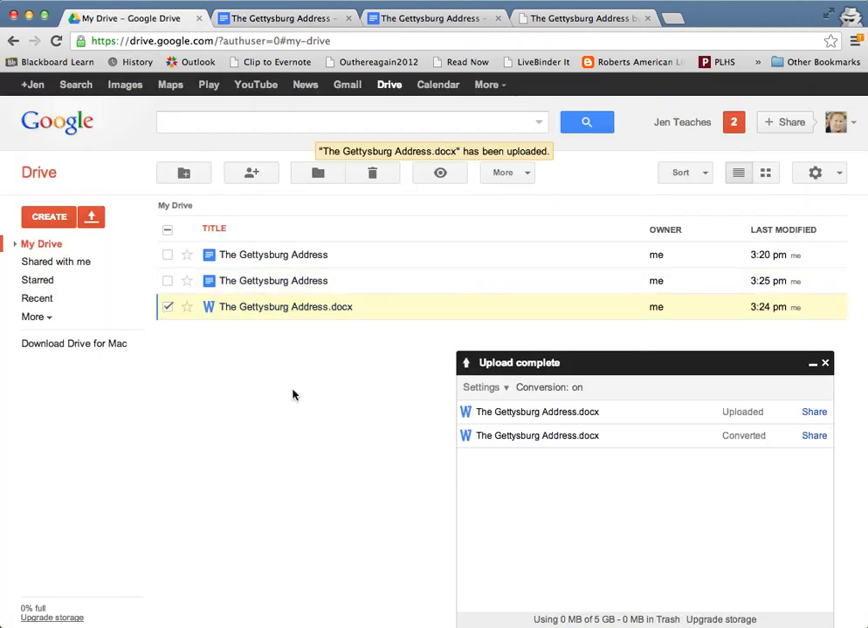
click(826, 363)
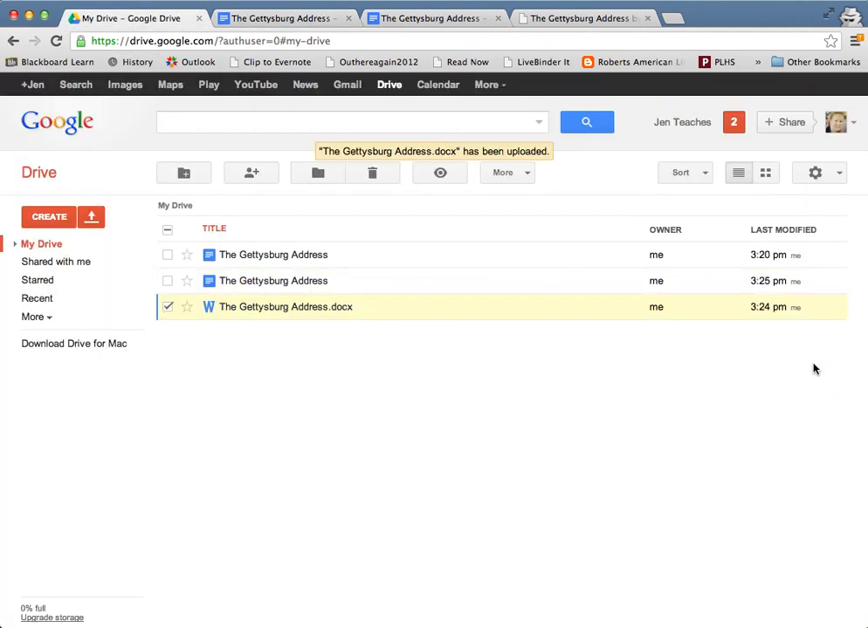